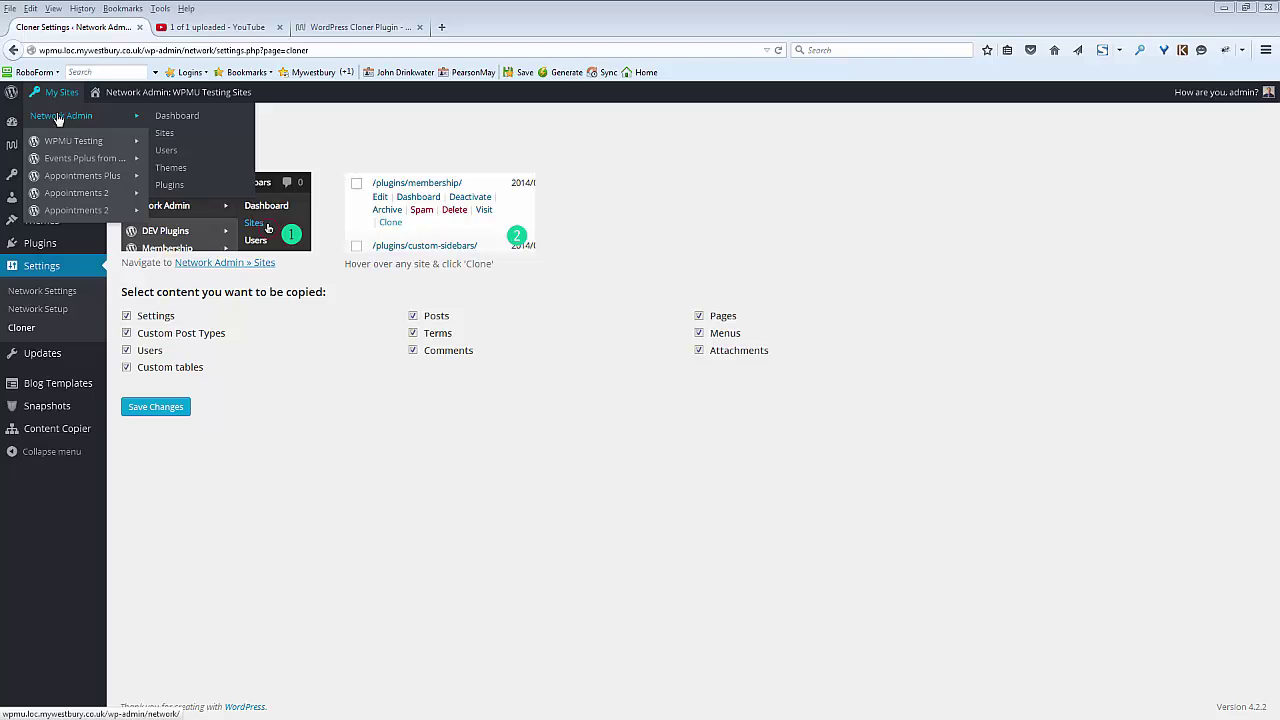
From the network's Sites list, start a clone of the apptsplus2 site
{"action": "left_click", "coordinate": [165, 133]}
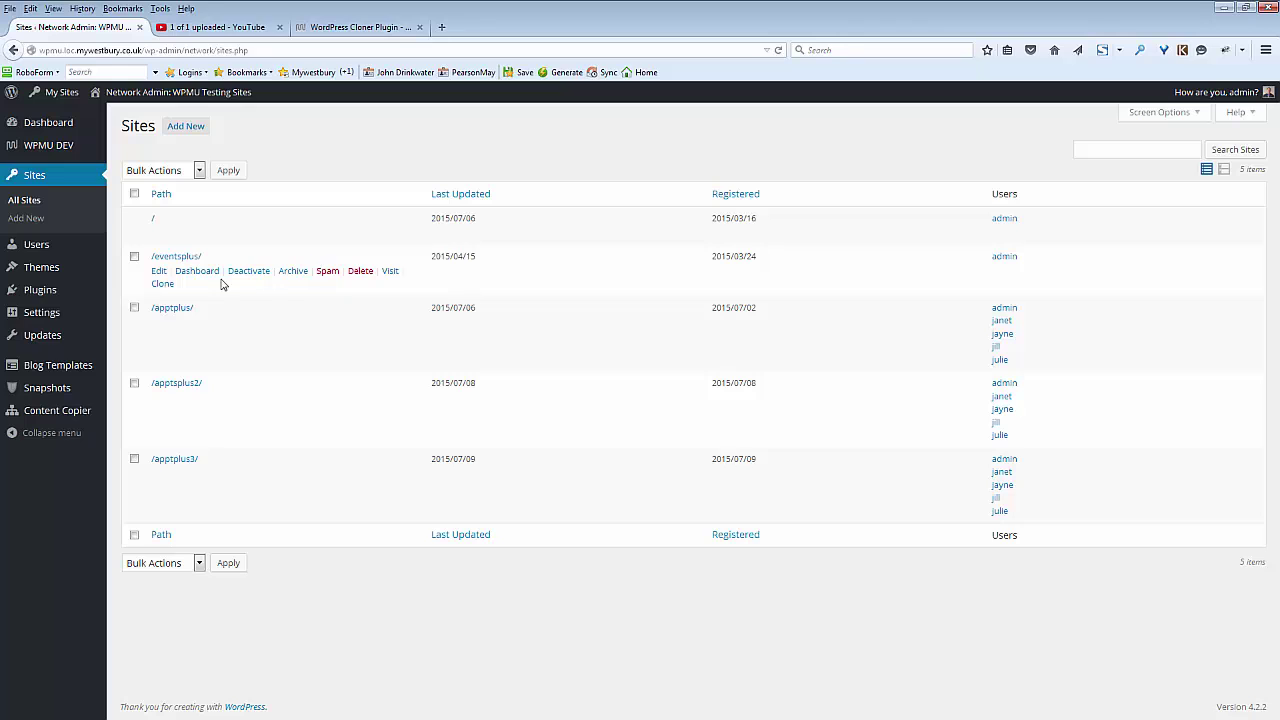
{"action": "mouse_move", "coordinate": [176, 383]}
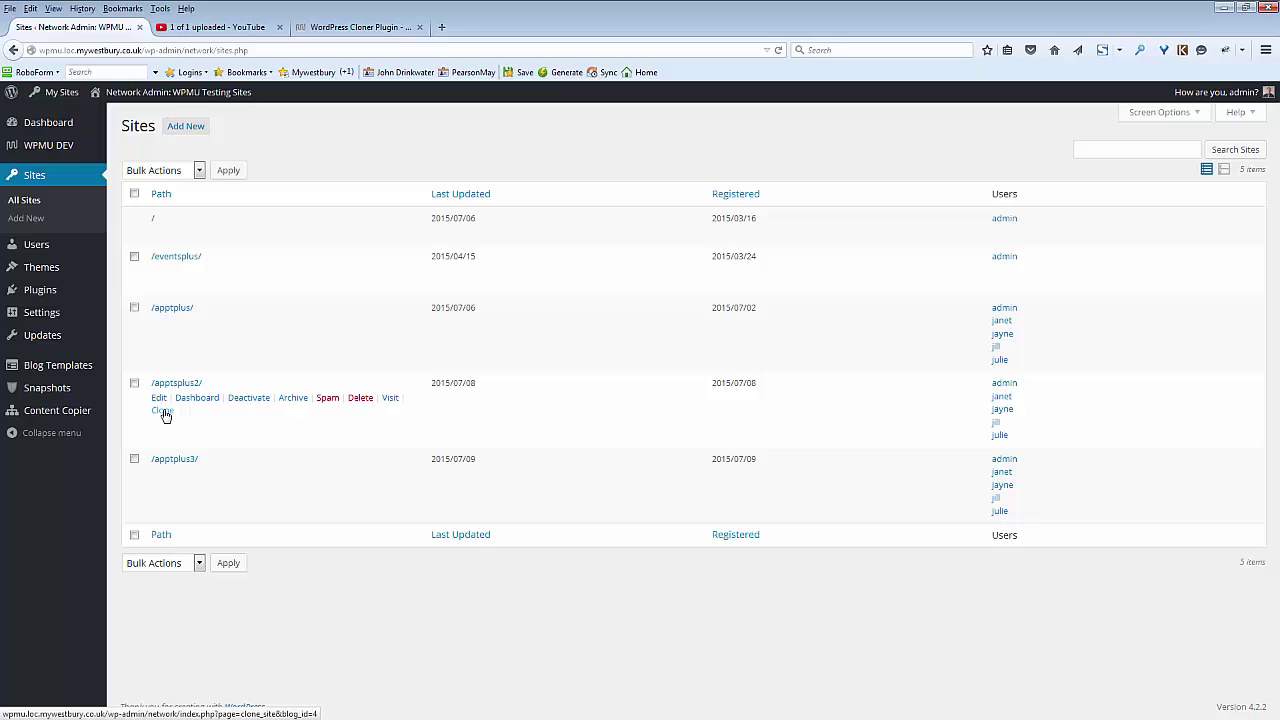
{"action": "left_click", "coordinate": [163, 411]}
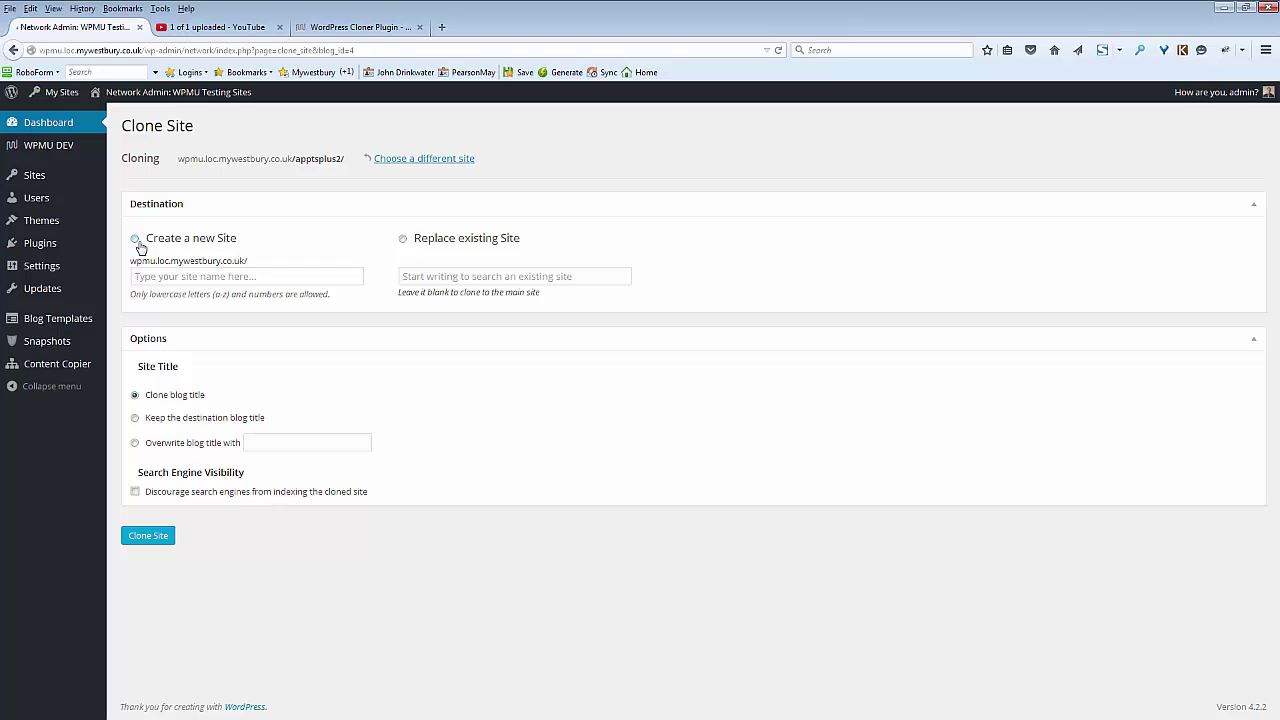
Set the clone to replace the existing site apptplus3
{"action": "left_click", "coordinate": [403, 238]}
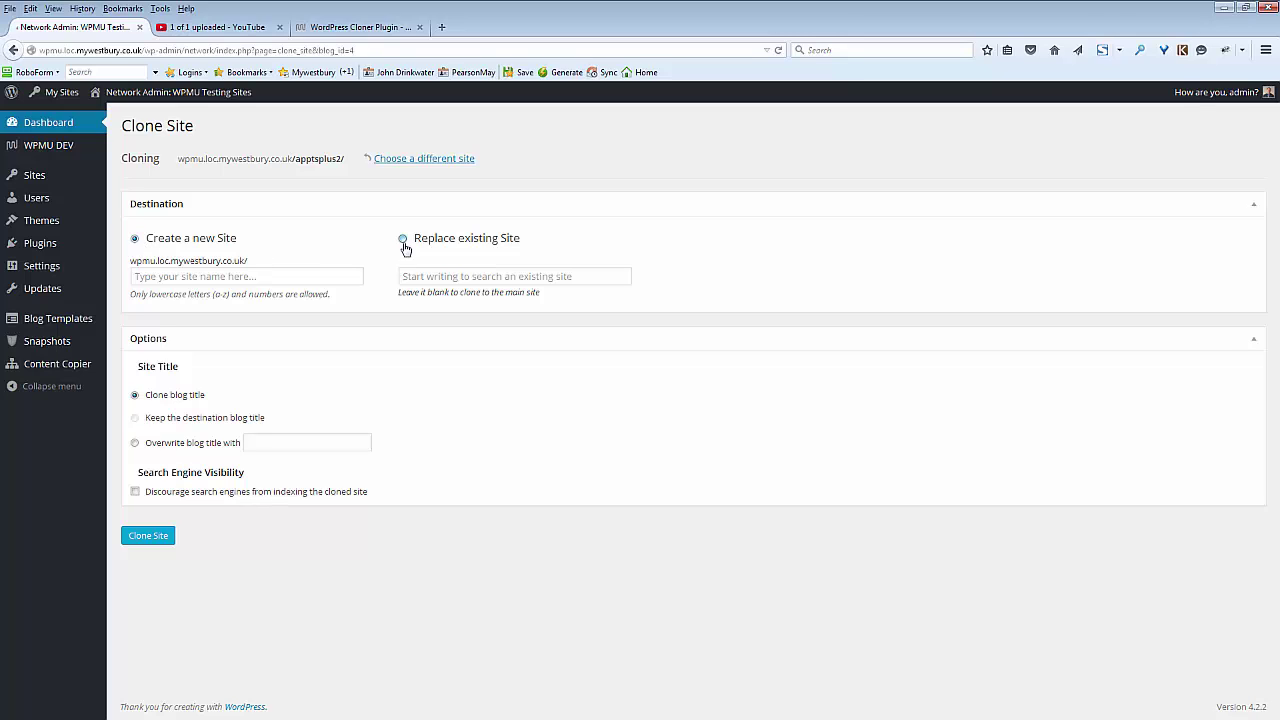
{"action": "left_click", "coordinate": [433, 281]}
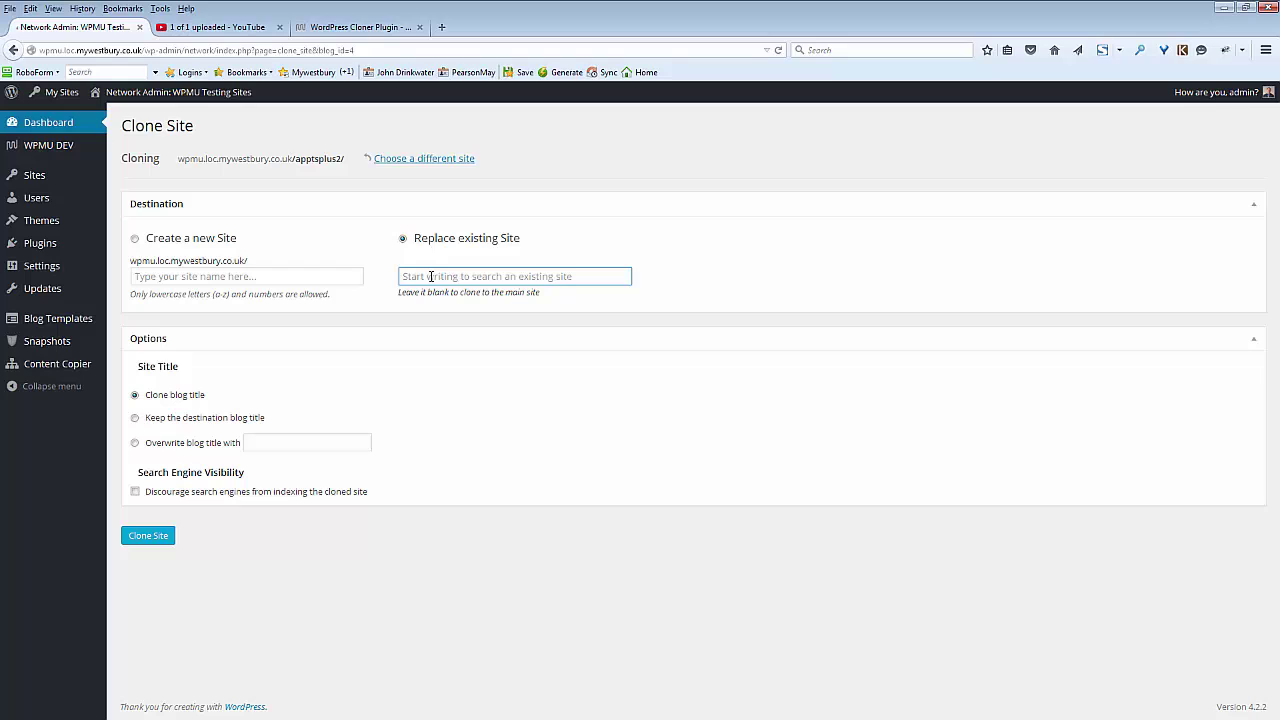
{"action": "type", "text": "app"}
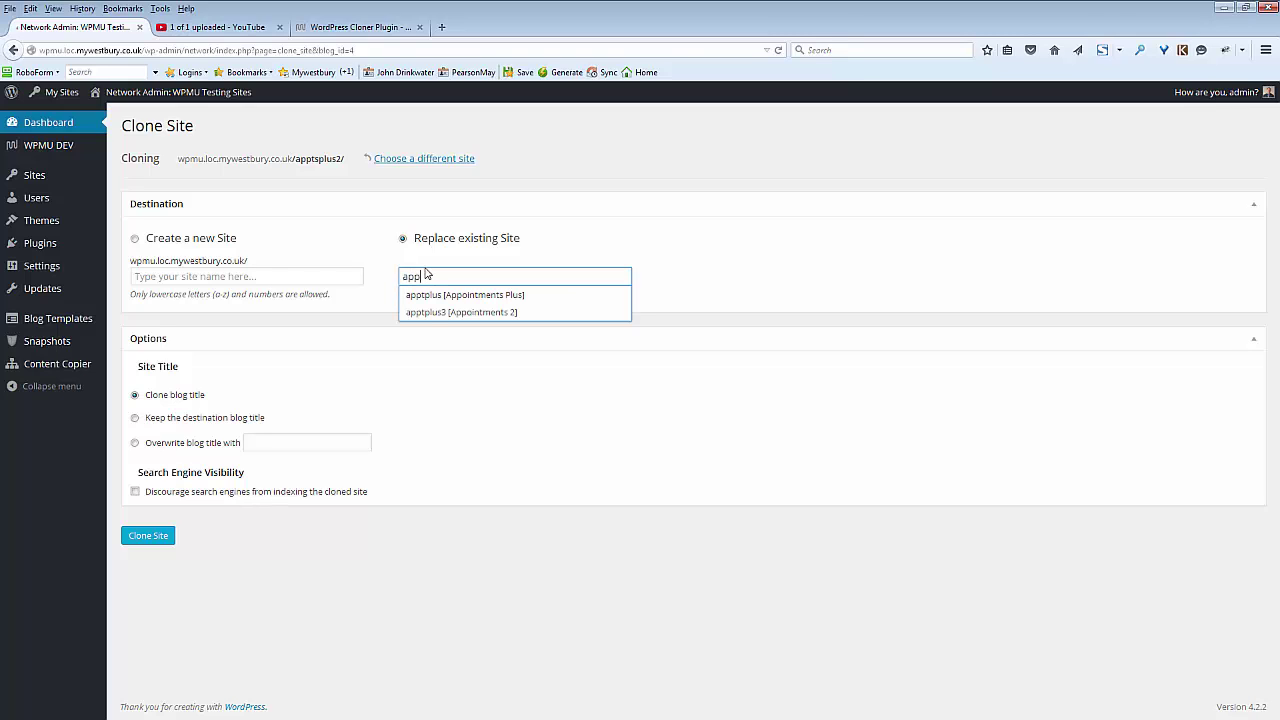
{"action": "left_click", "coordinate": [426, 313]}
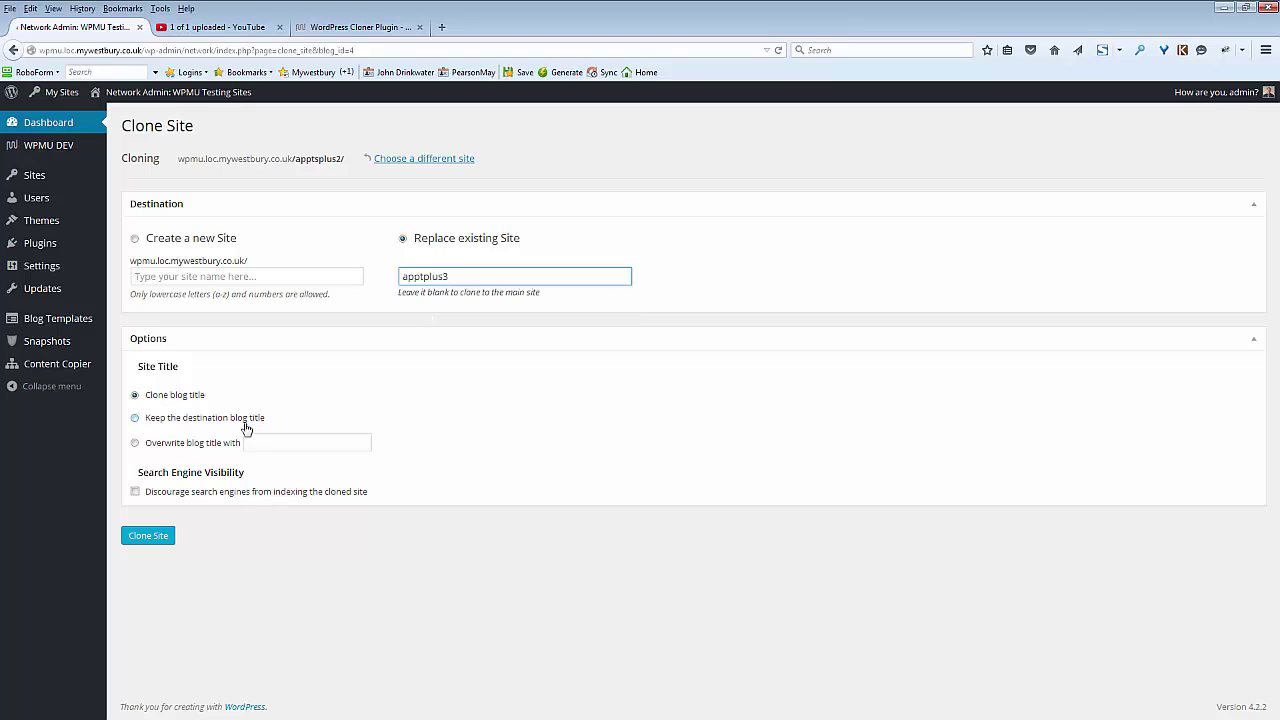
Choose to overwrite the blog title with 'Appointments 3'
{"action": "left_click", "coordinate": [135, 442]}
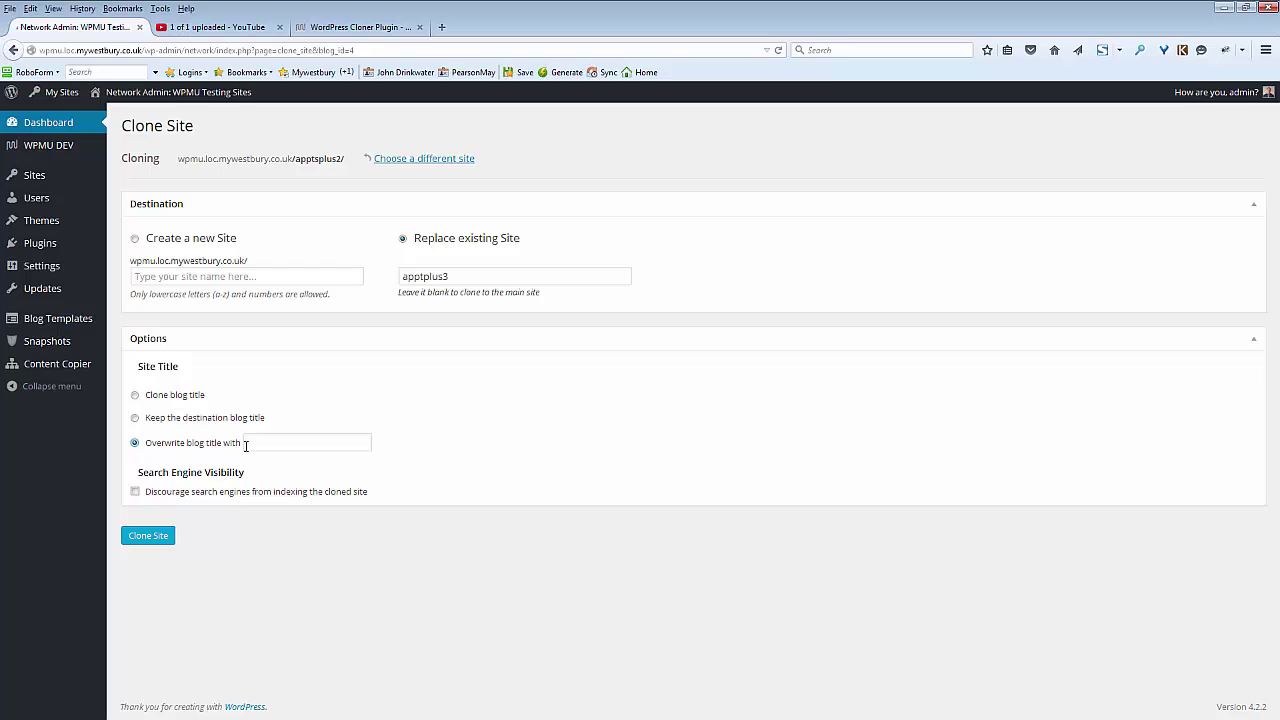
{"action": "left_click", "coordinate": [252, 442]}
{"action": "type", "text": "A"}
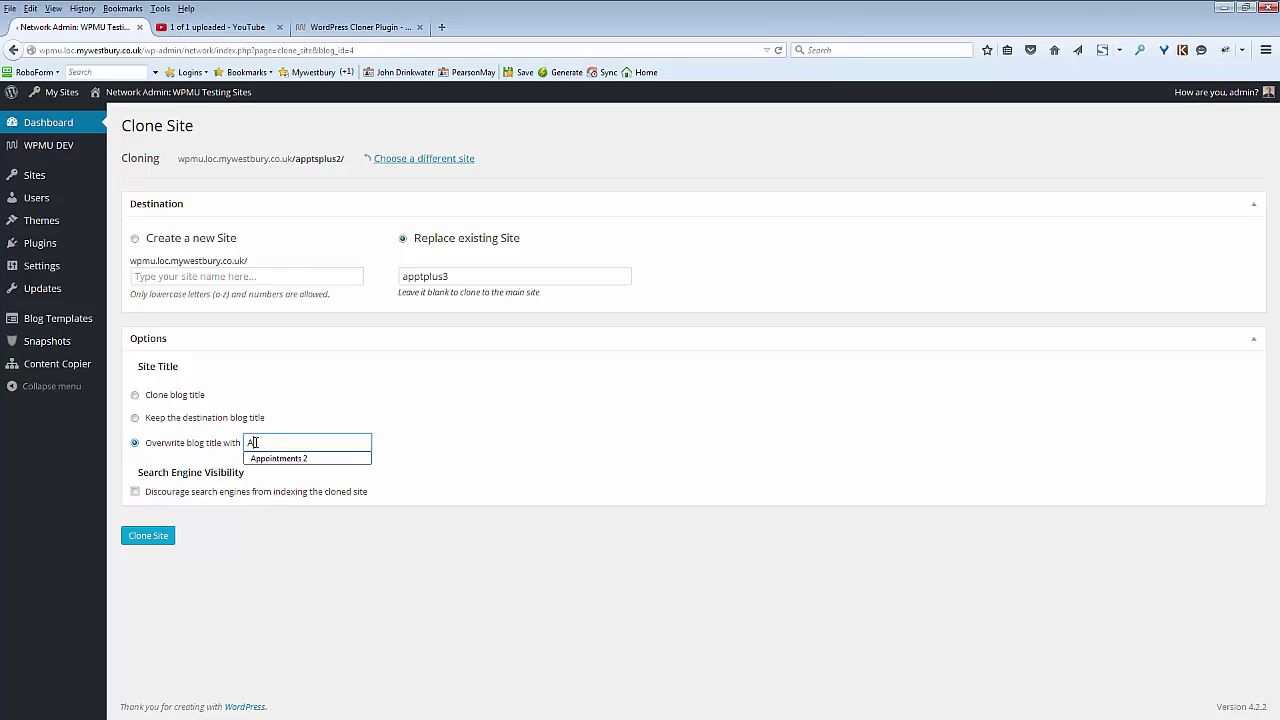
{"action": "type", "text": "ppointments "}
{"action": "type", "text": "3"}
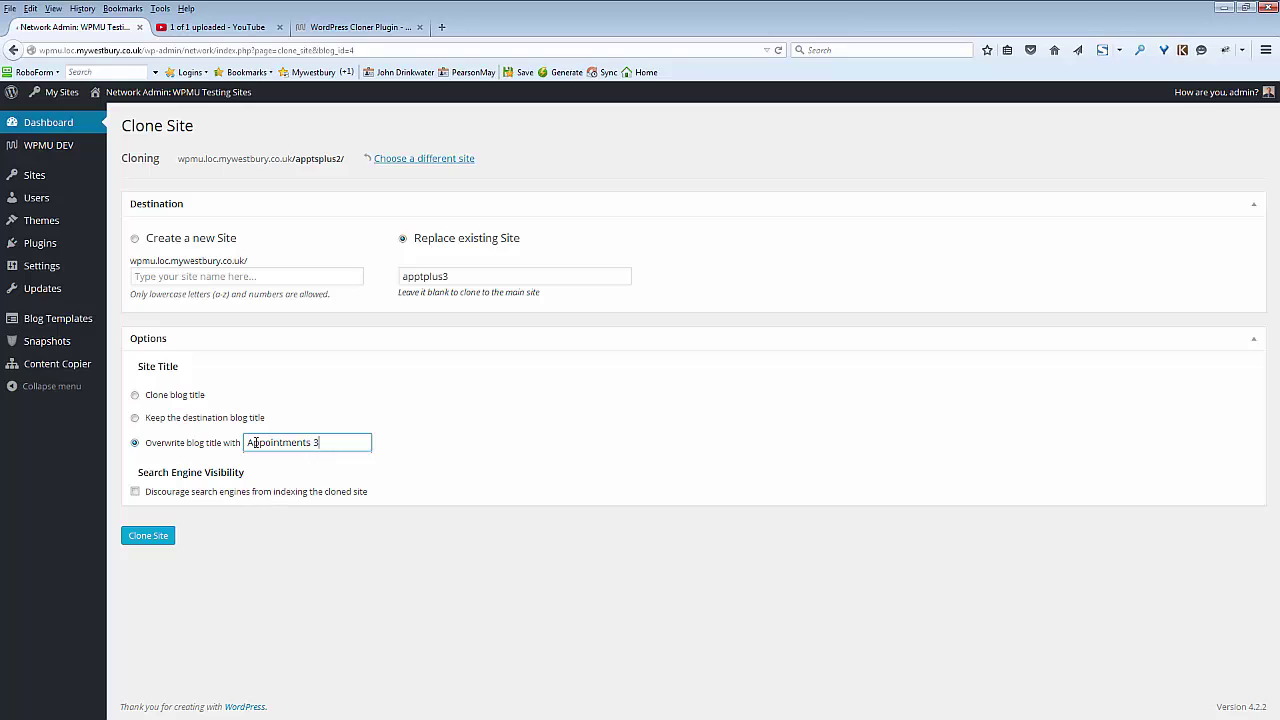
Run the clone of apptsplus2 and confirm overwriting apptplus3
{"action": "left_click", "coordinate": [152, 536]}
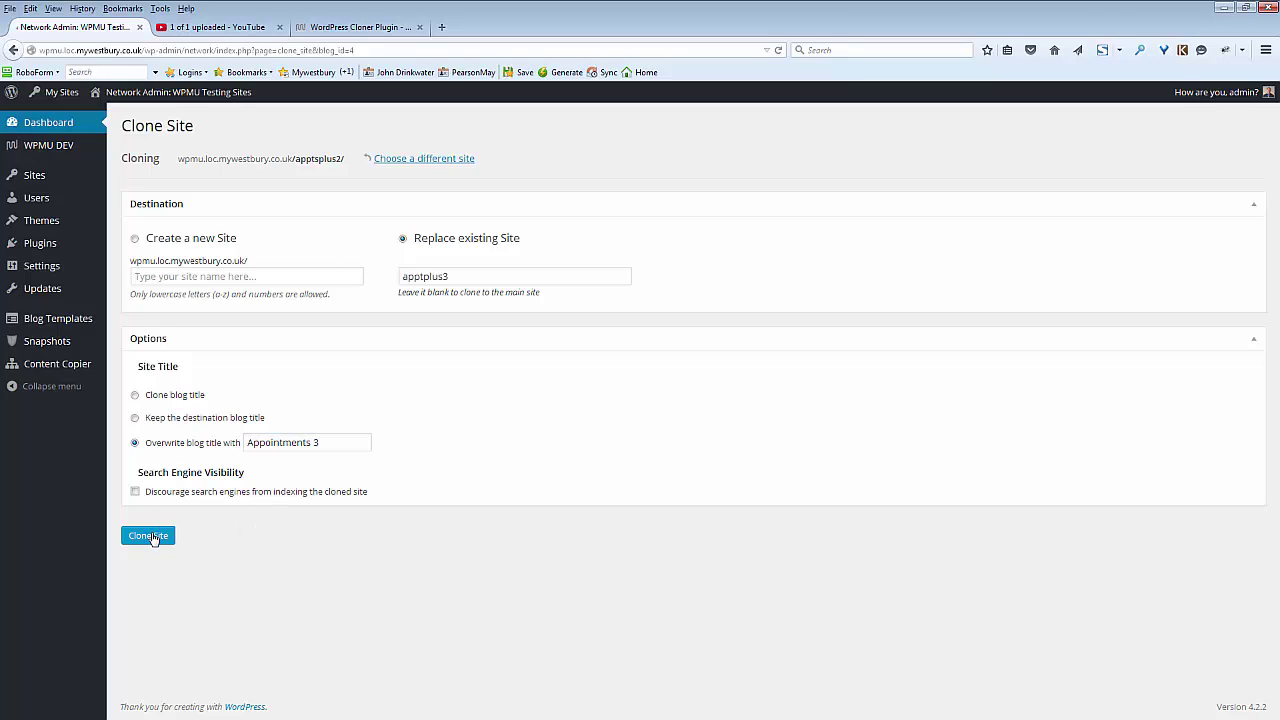
{"action": "left_click", "coordinate": [150, 536]}
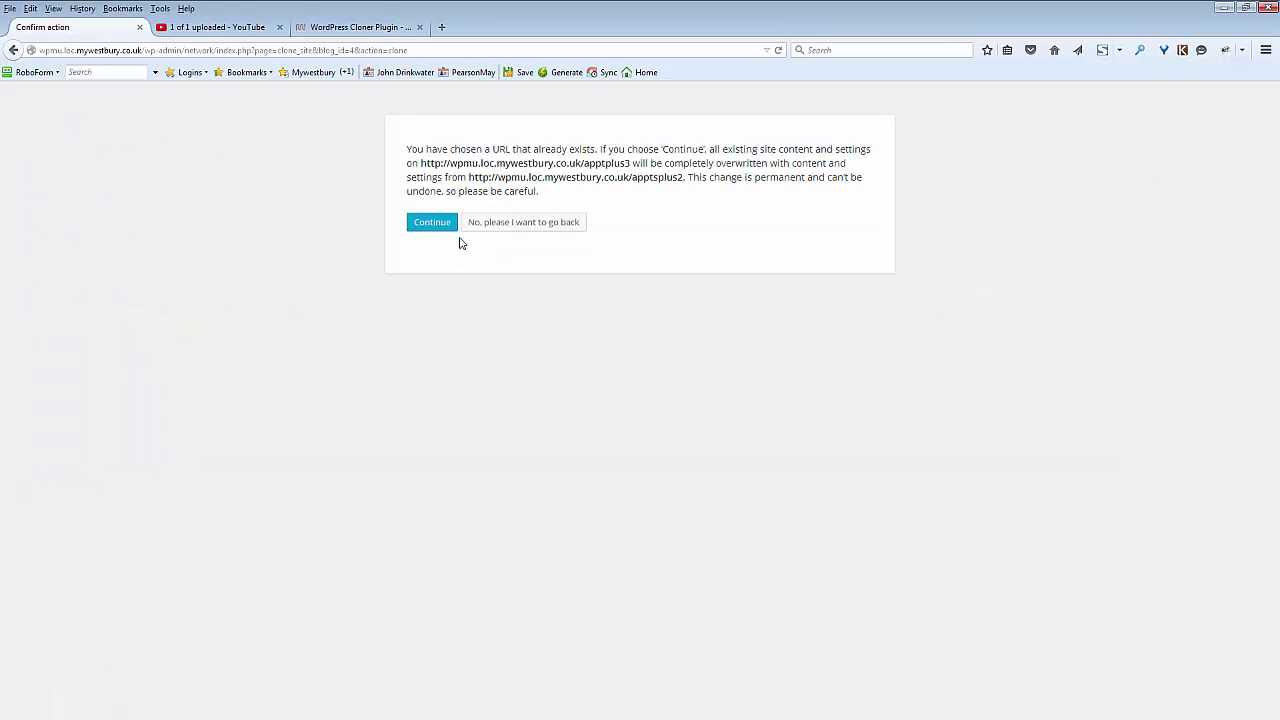
{"action": "left_click", "coordinate": [428, 226]}
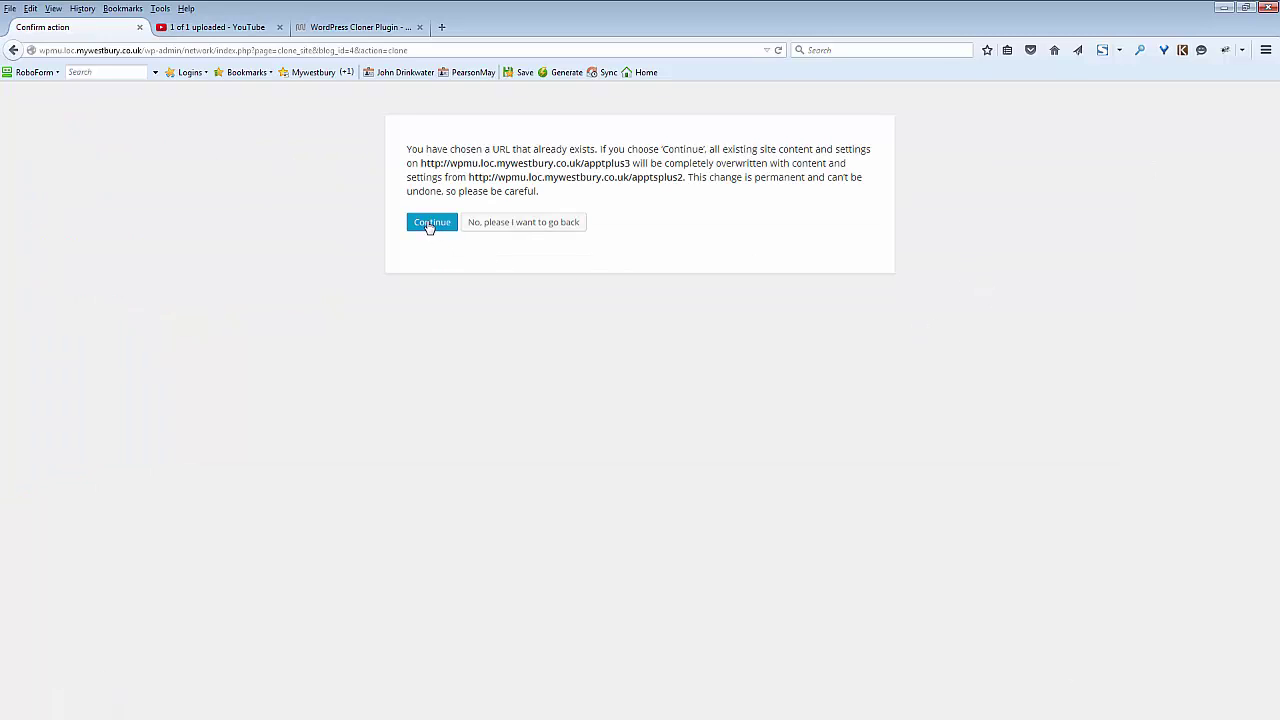